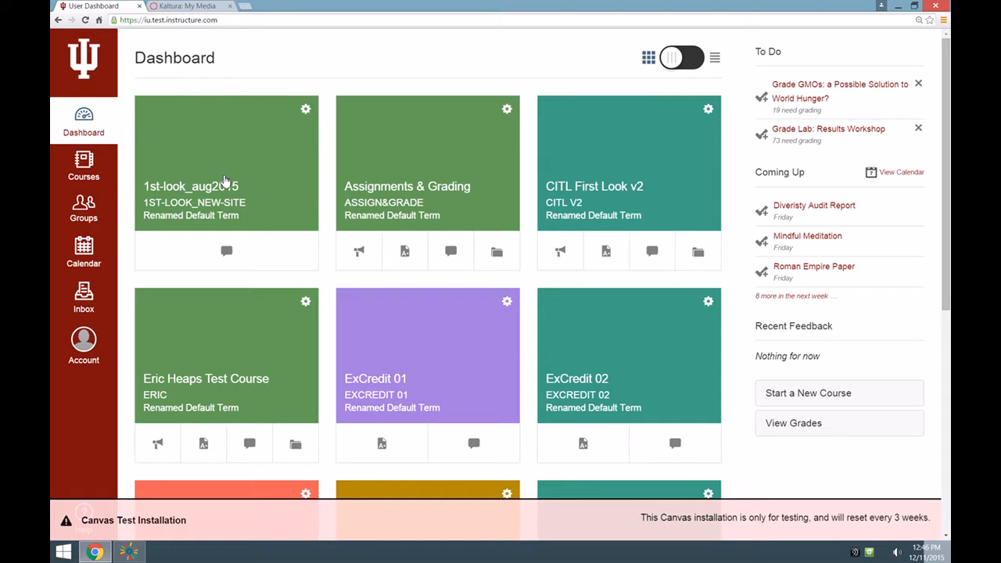
Step: Export the gradebook of the 1st-look_aug2015 course as a CSV file and open the downloaded file in Excel
click(224, 181)
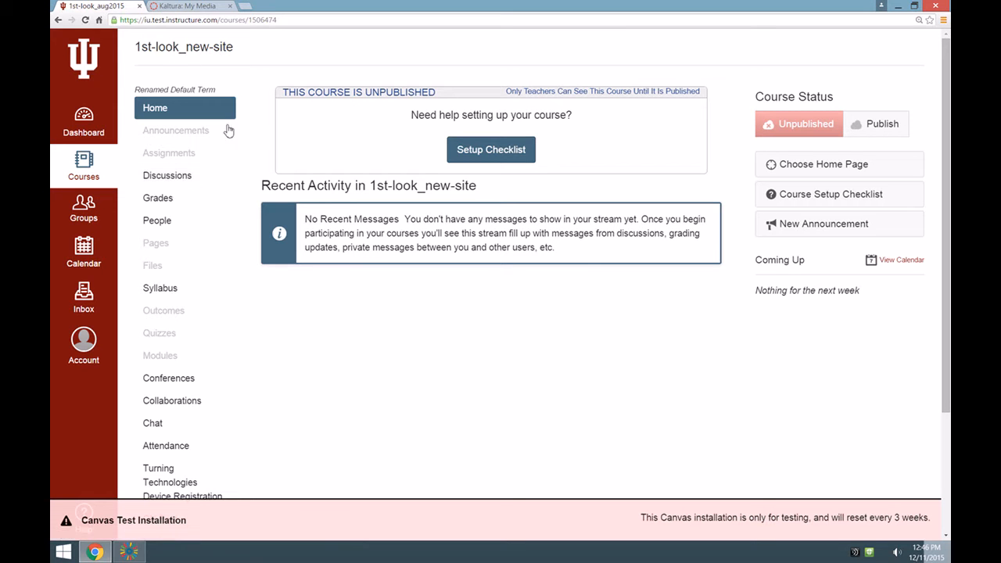
click(156, 199)
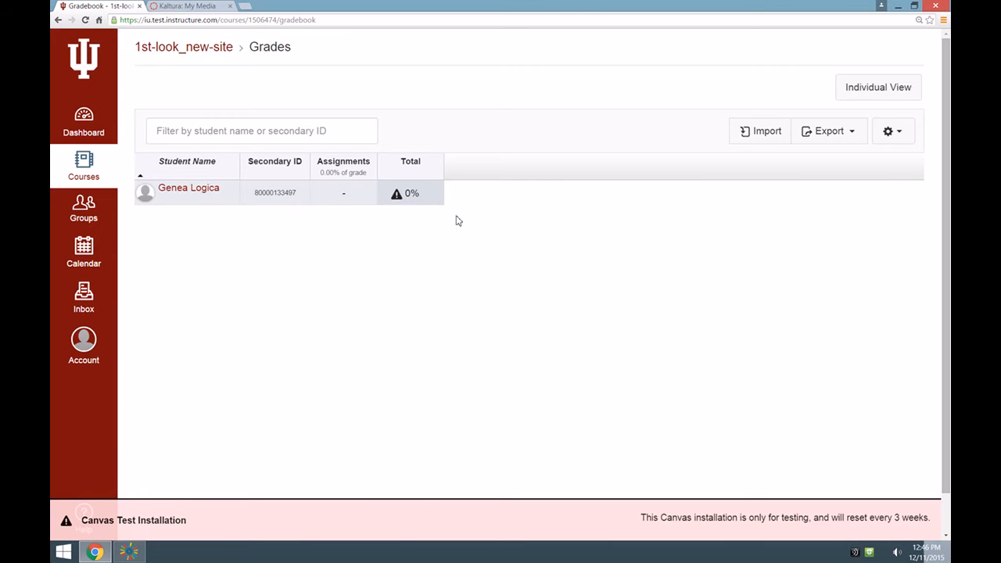
mouse_move(389, 217)
click(846, 133)
click(810, 163)
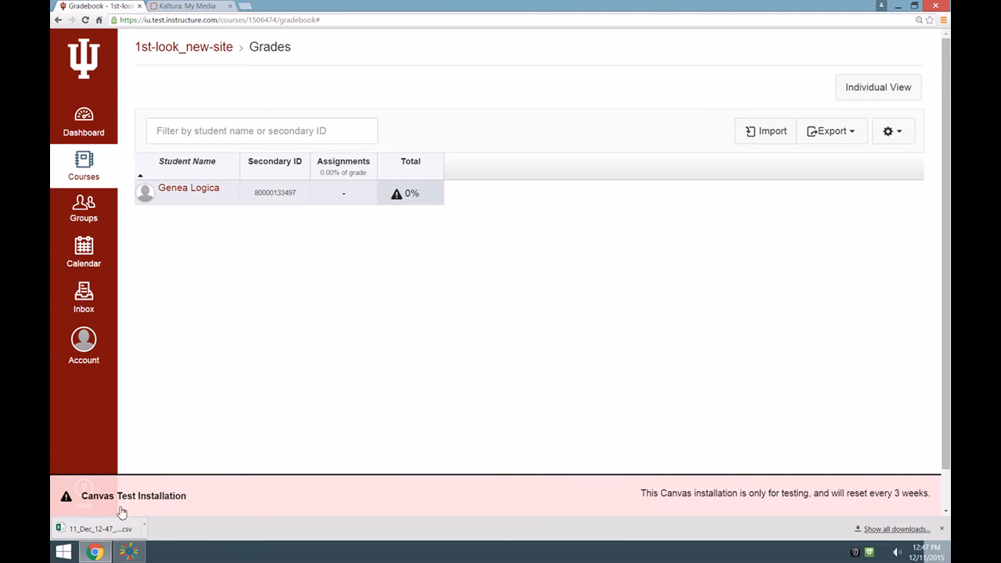
click(116, 531)
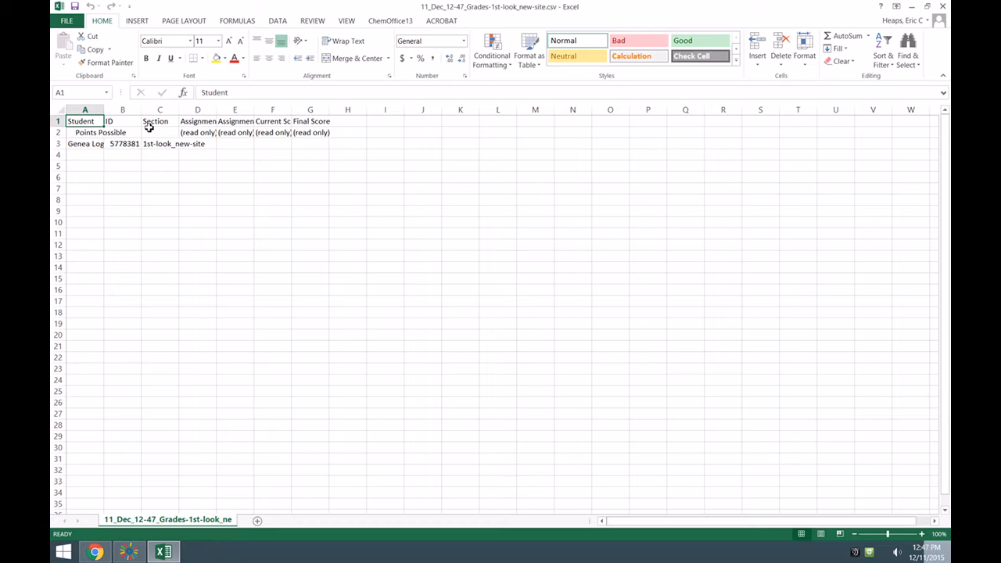
Step: Insert three blank columns, D through F, between the Section column and the read-only assignment columns
right_click(193, 111)
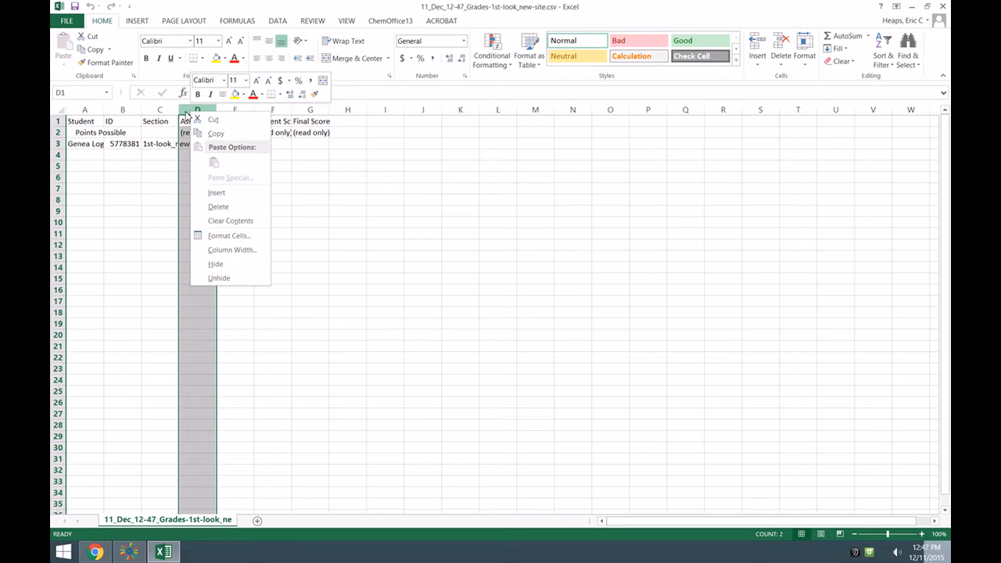
click(218, 195)
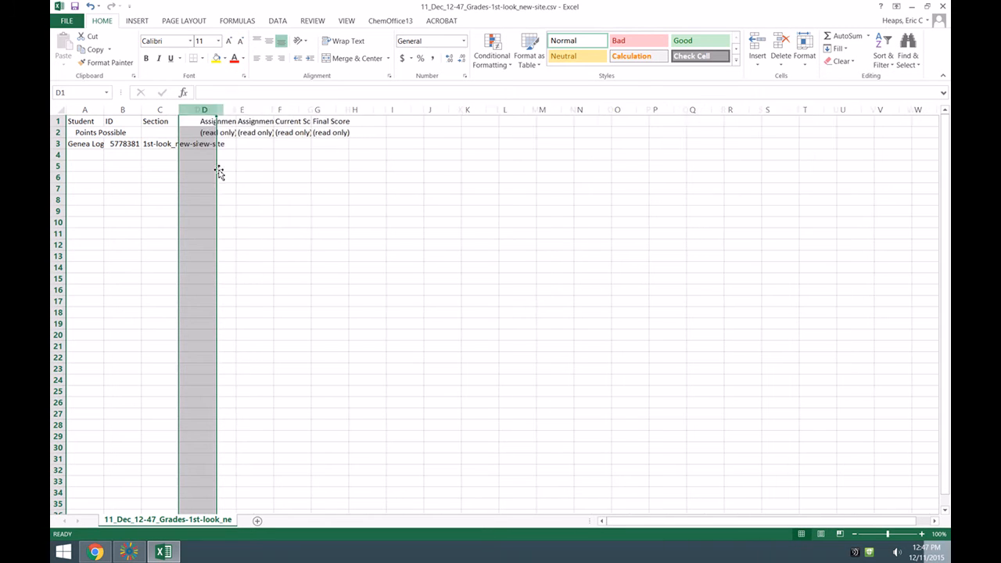
right_click(235, 114)
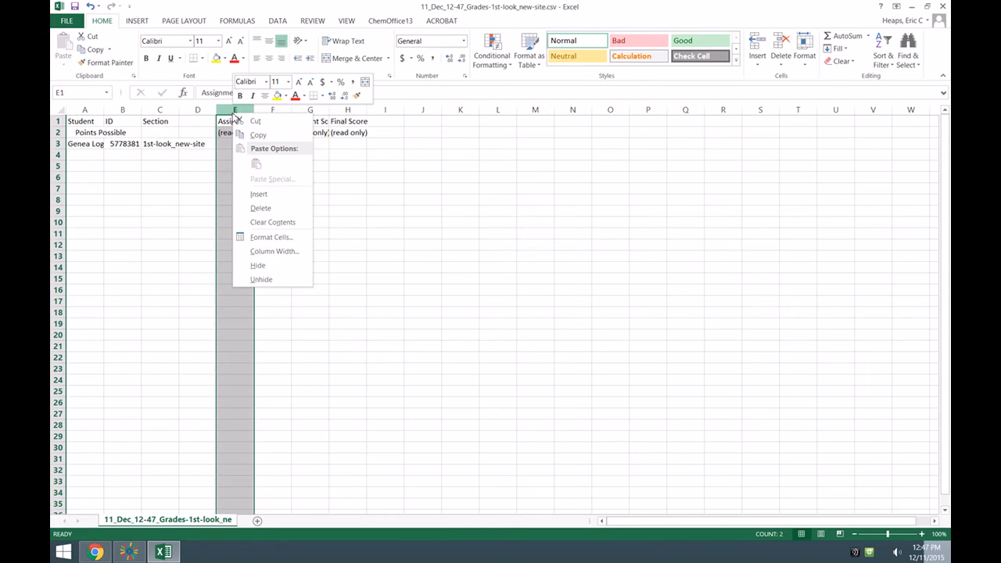
click(258, 193)
right_click(269, 110)
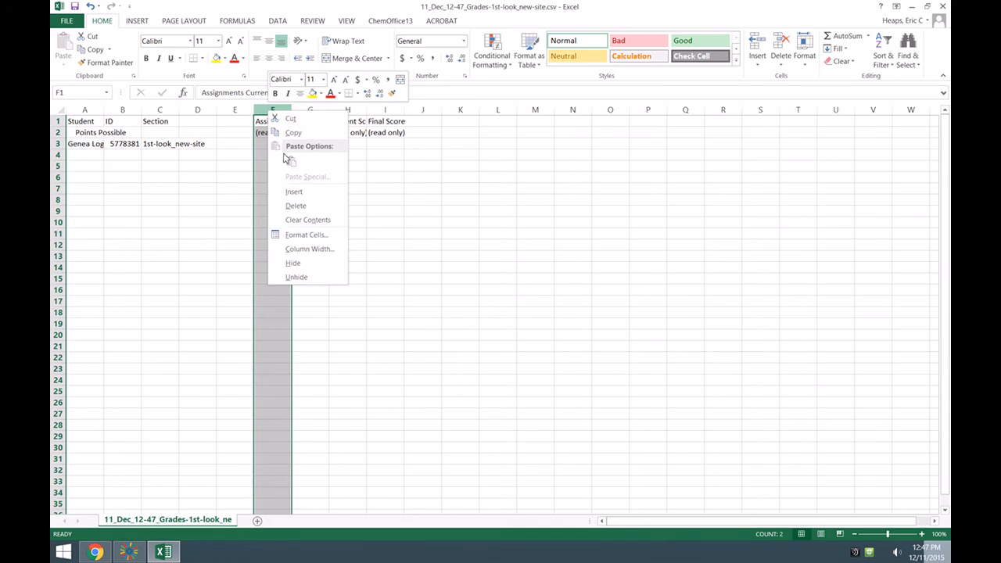
click(293, 194)
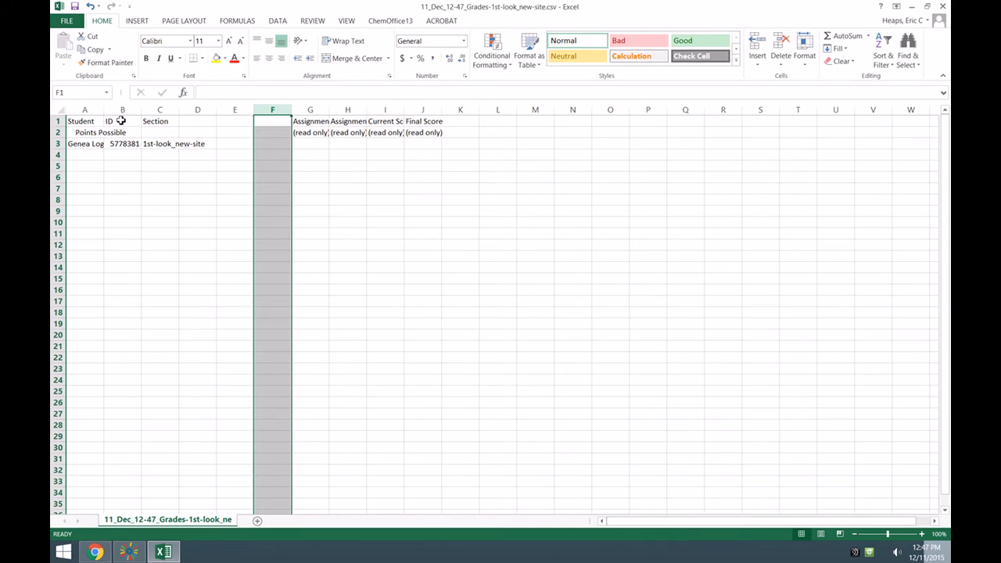
Step: Enter the assignment headings Quiz, Paper and Exam in cells D1, E1 and F1
click(208, 126)
text(Quiz)
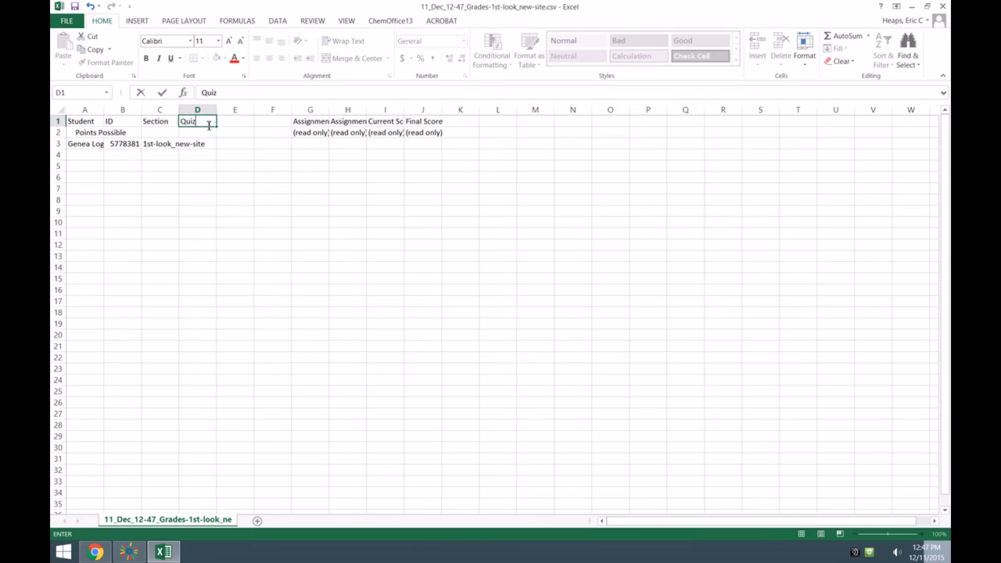
key(Tab)
text(Paper)
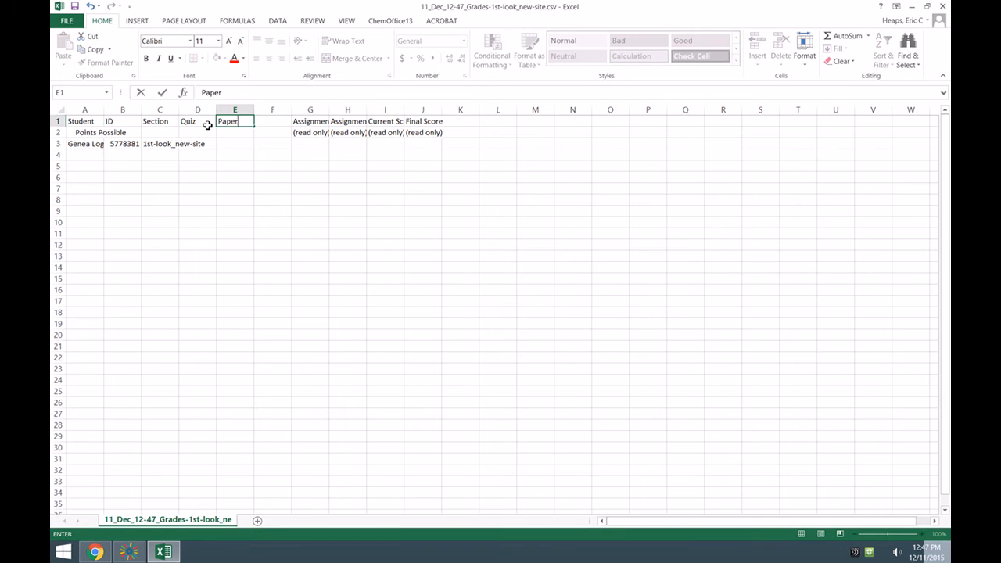
key(Tab)
text(Exam)
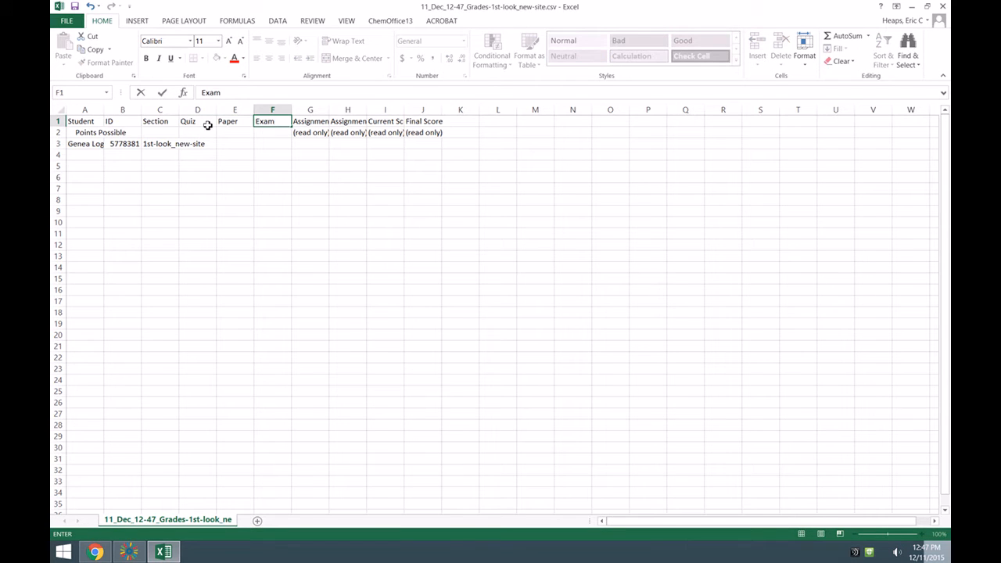
Step: Fill the Points Possible row with 20 for Quiz, 100 for Paper and 200 for Exam
click(204, 132)
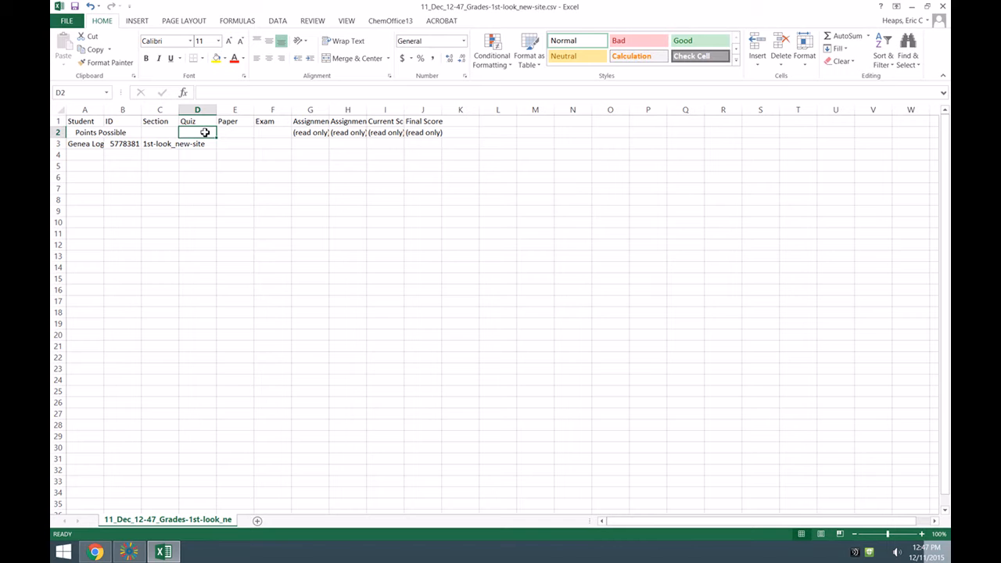
text(10)
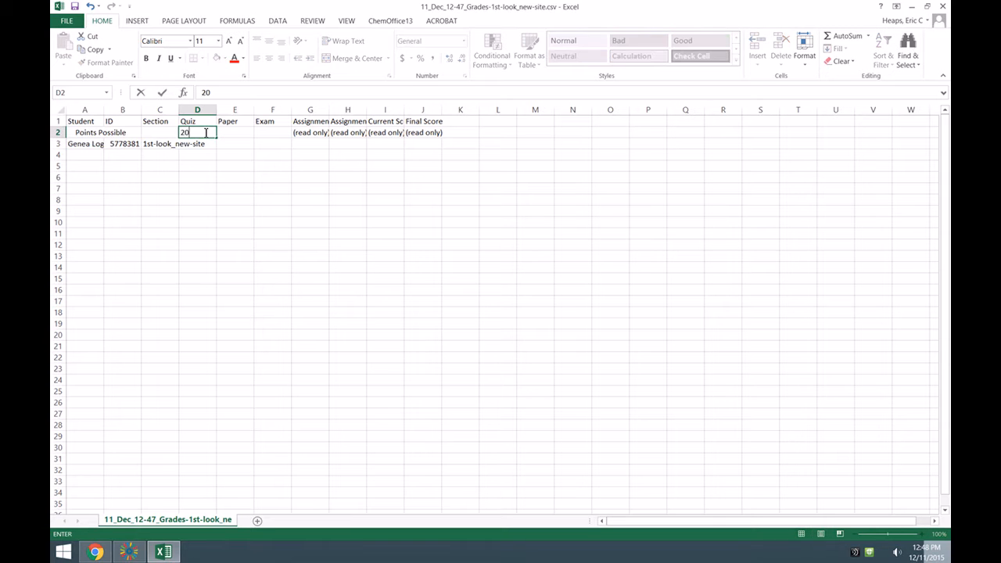
key(Tab)
text(100)
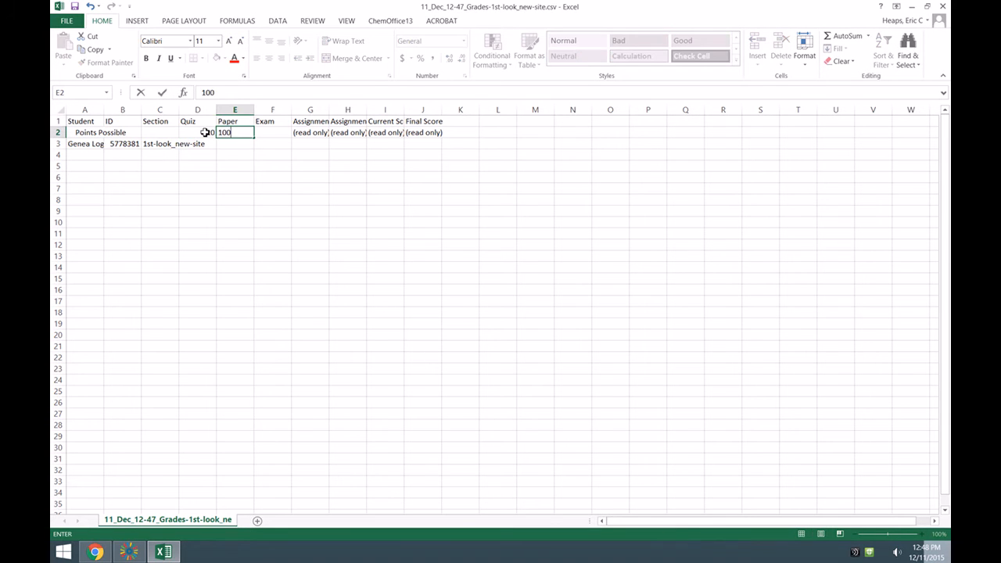
key(Tab)
text(200)
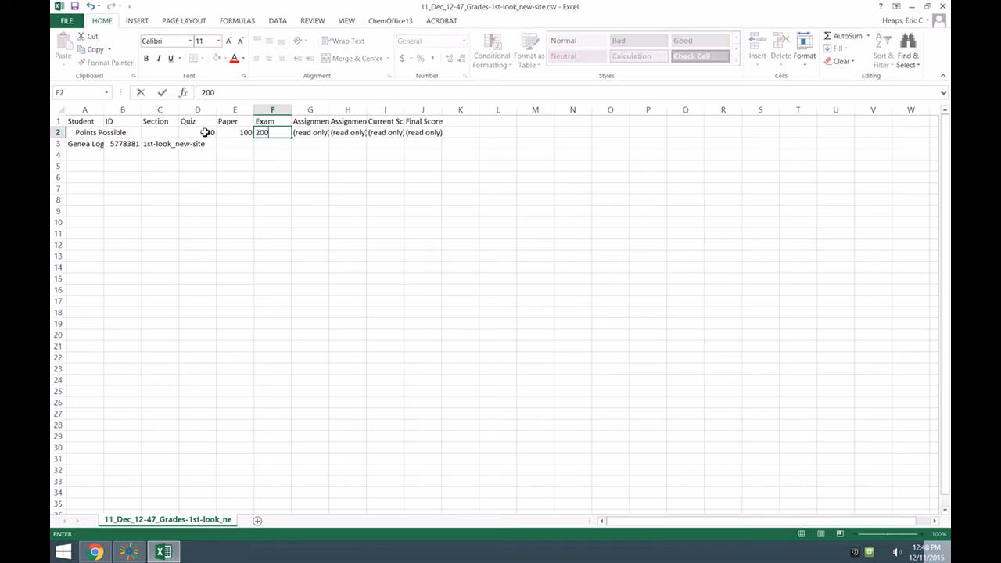
key(Return)
Step: Enter the student's scores in row 3: 19 for Quiz, 85 for Paper and 199 for Exam
click(206, 144)
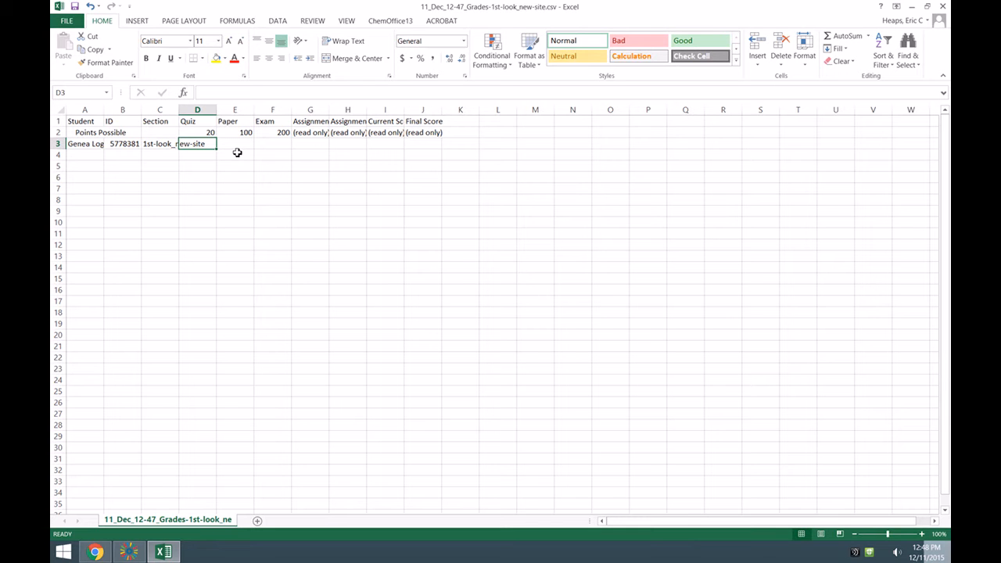
text(19)
key(Tab)
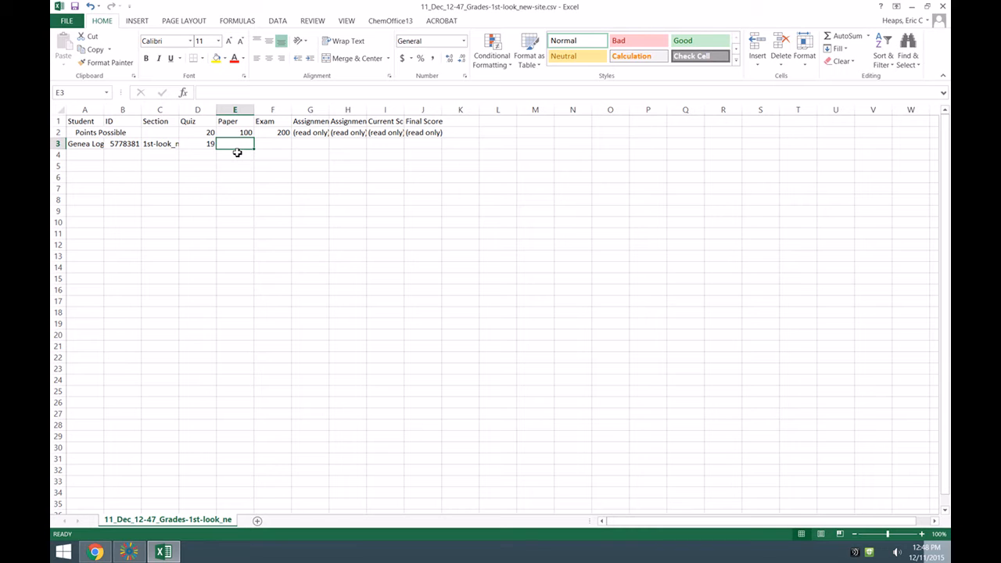
text(852)
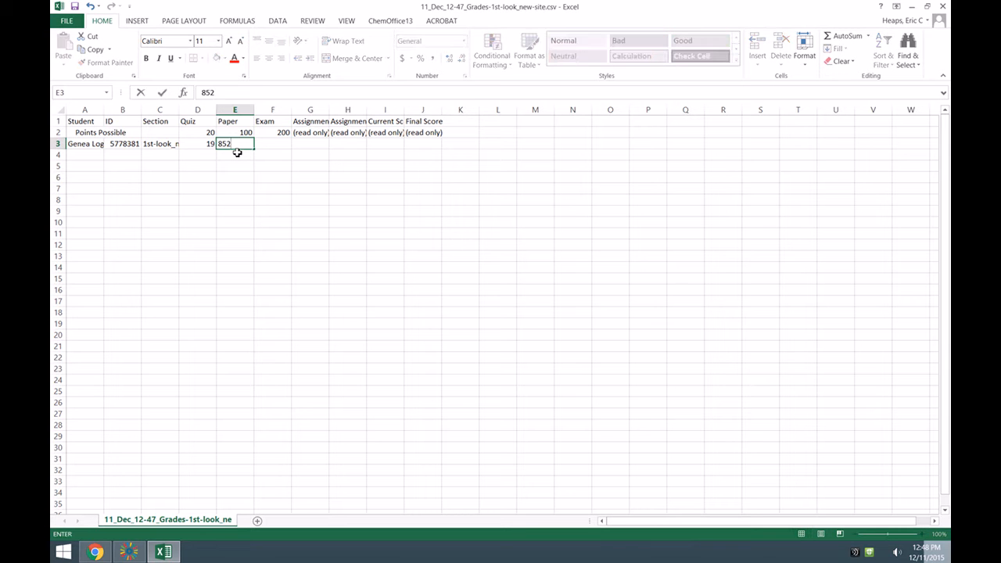
key(BackSpace)
key(Tab)
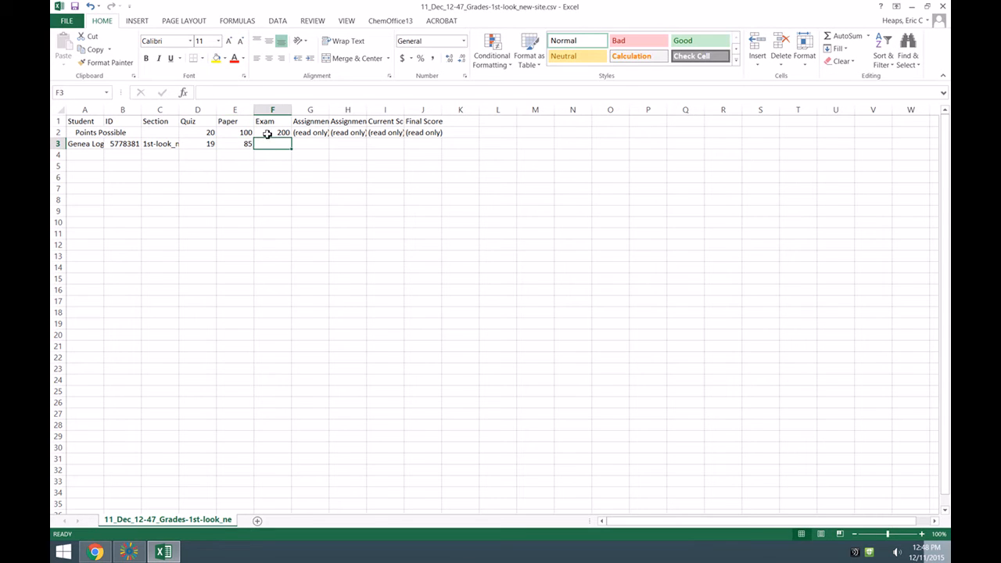
text(199)
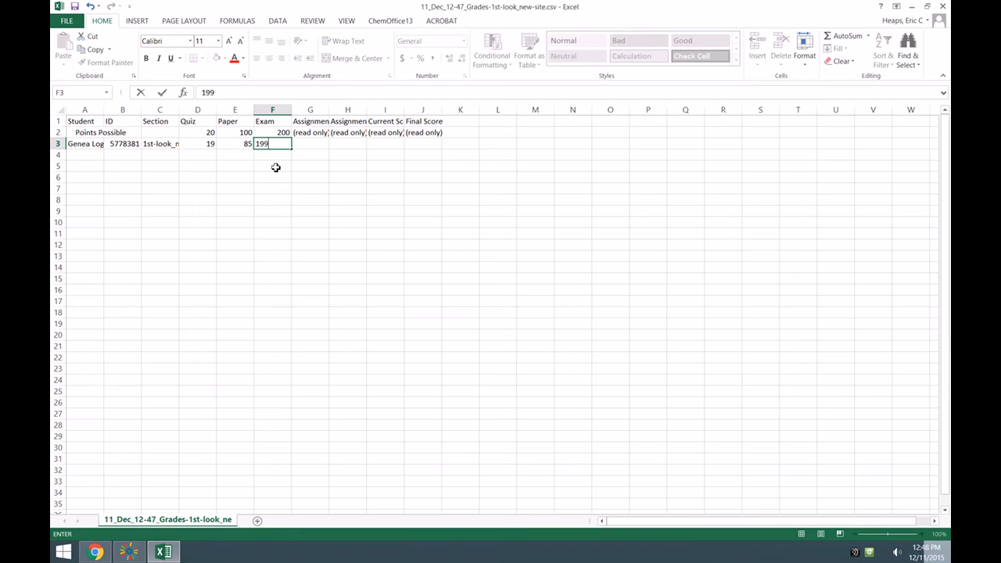
key(Tab)
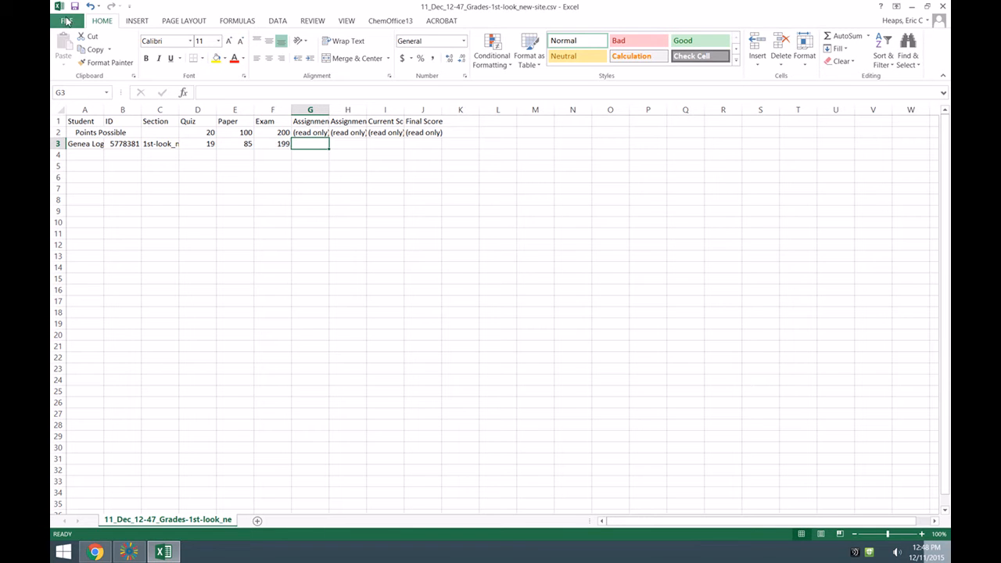
Step: Save the sheet to the Desktop as New Site Grades, keeping the CSV format, and close Excel without saving again
click(67, 20)
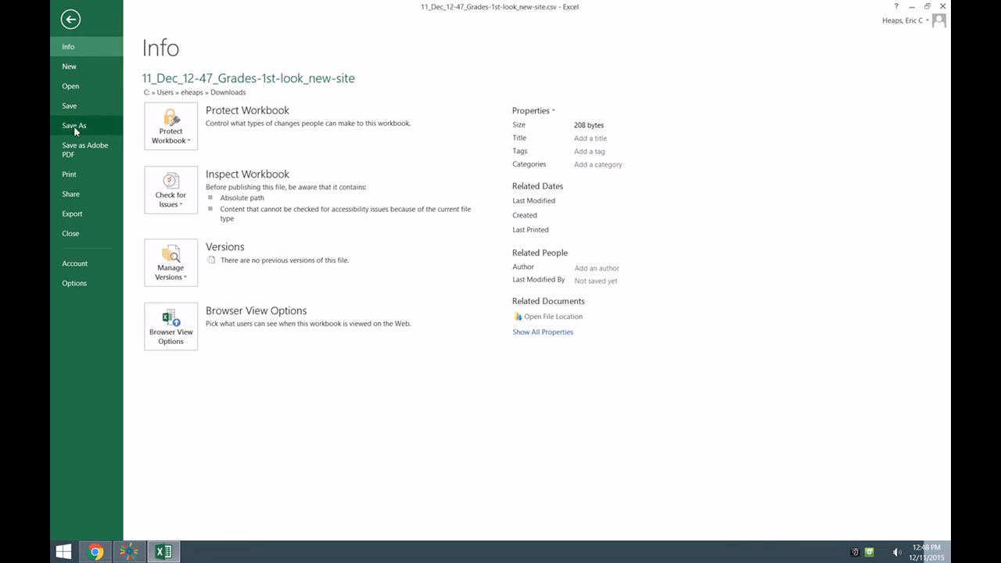
click(76, 130)
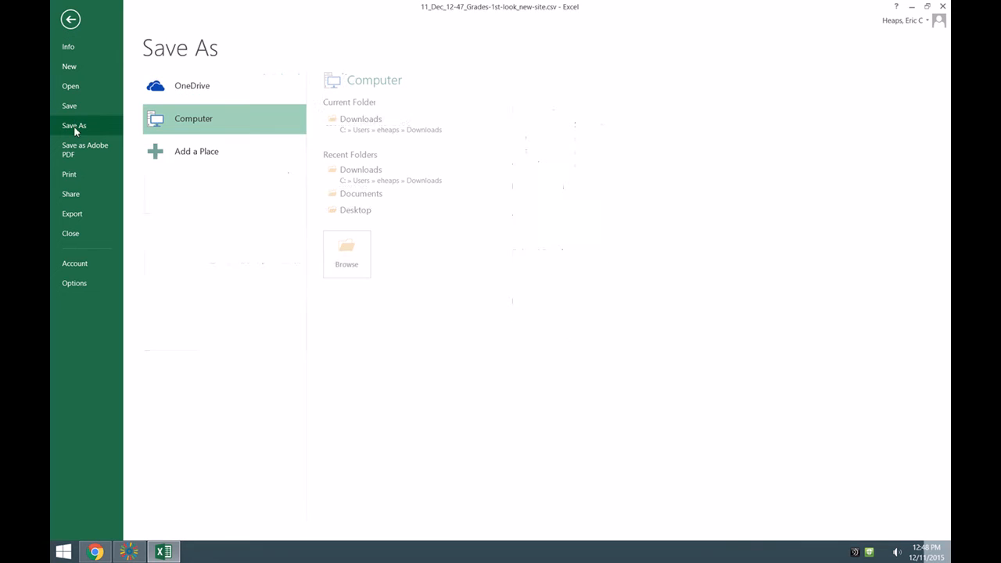
click(356, 210)
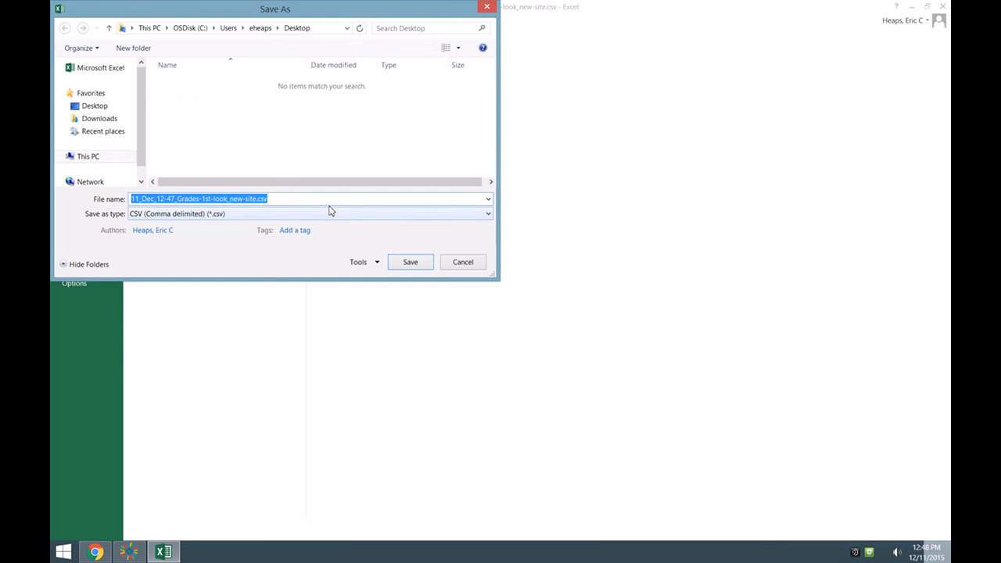
text(New)
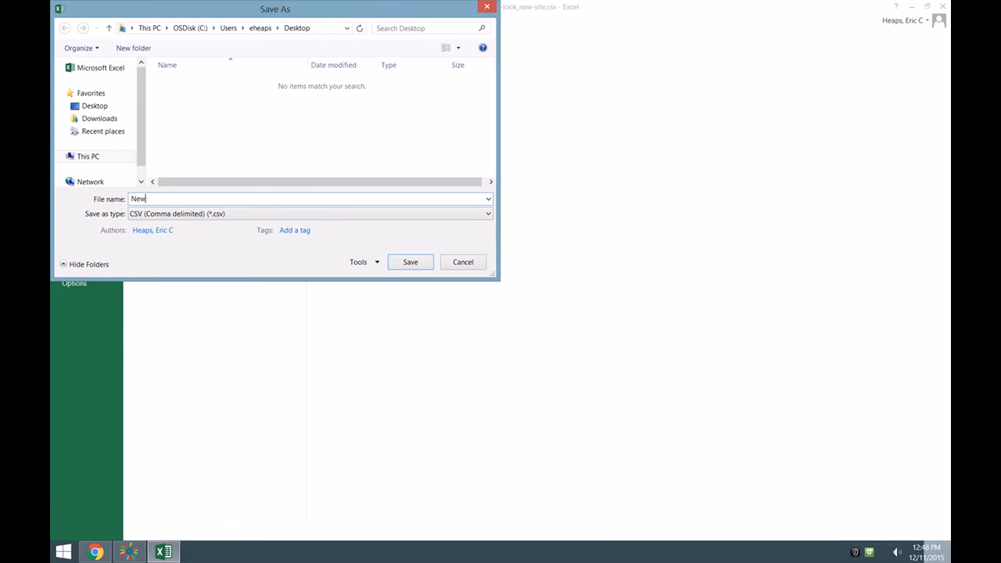
text( Site Grades)
key(Return)
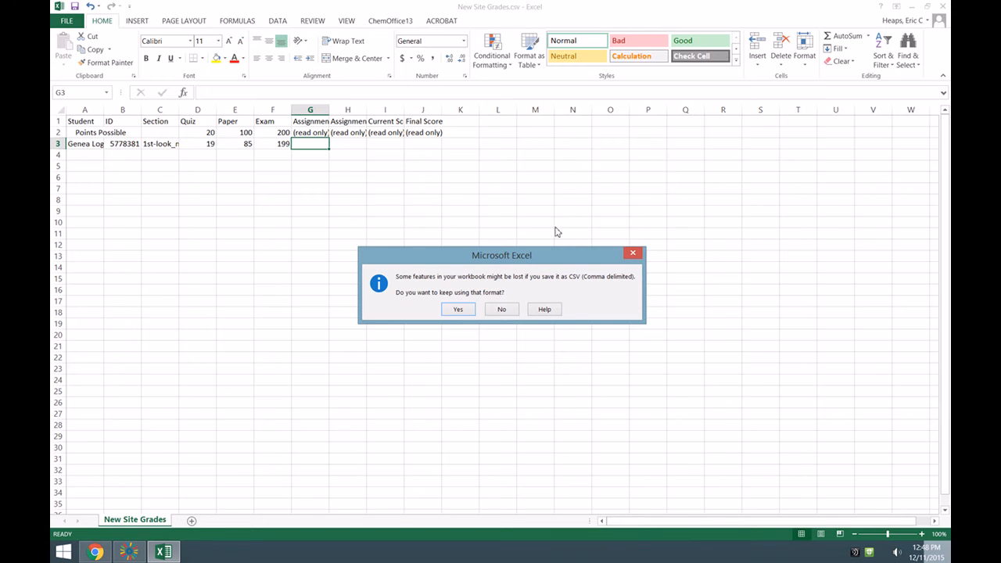
click(459, 309)
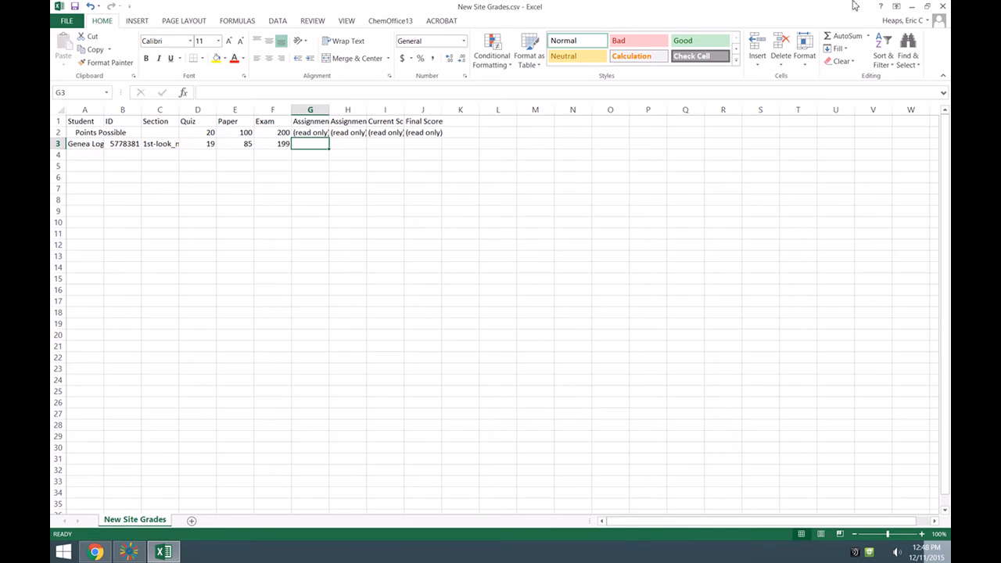
click(943, 6)
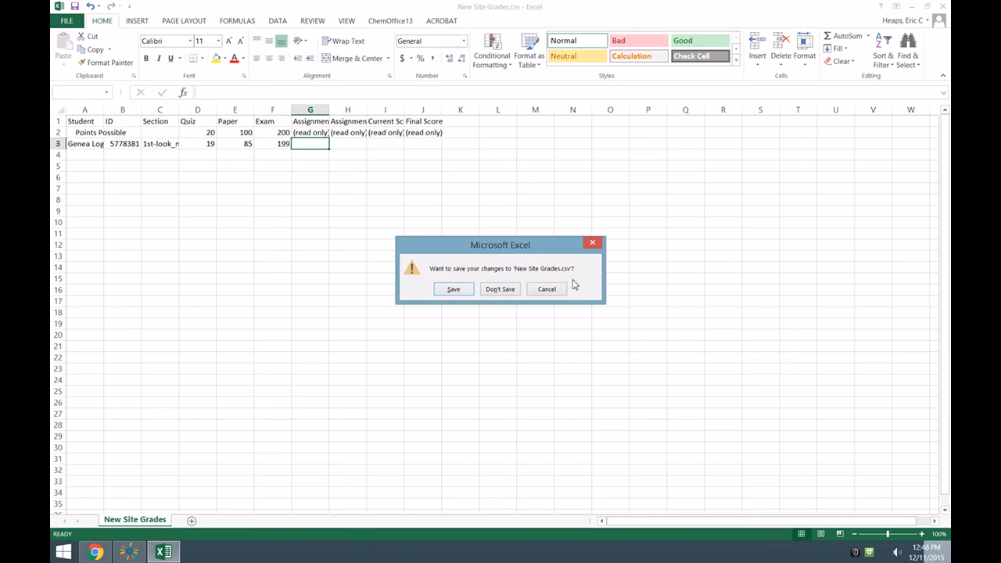
click(495, 289)
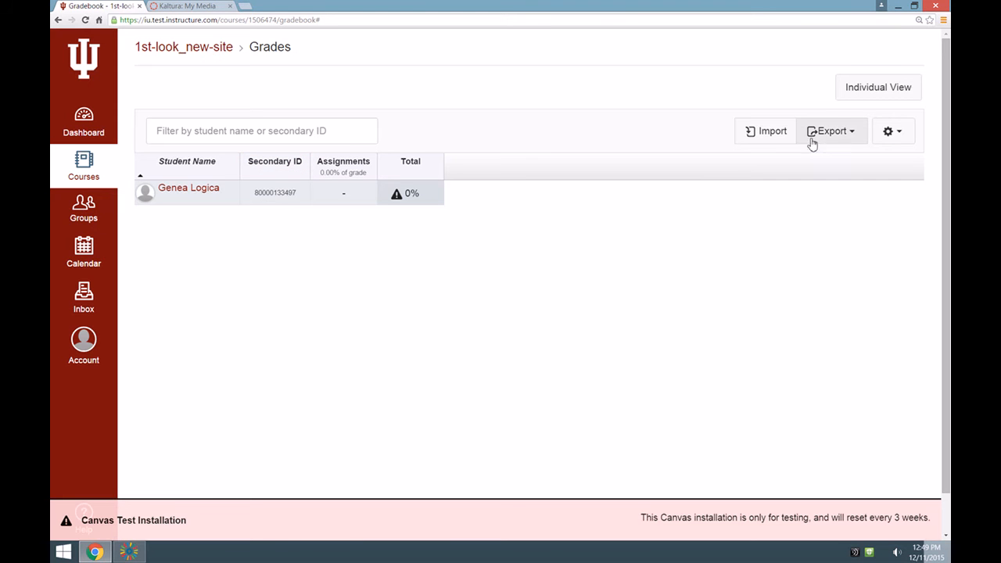
Step: Start a gradebook import in the Canvas course and choose New Site Grades.csv from the Desktop as the upload file
click(771, 134)
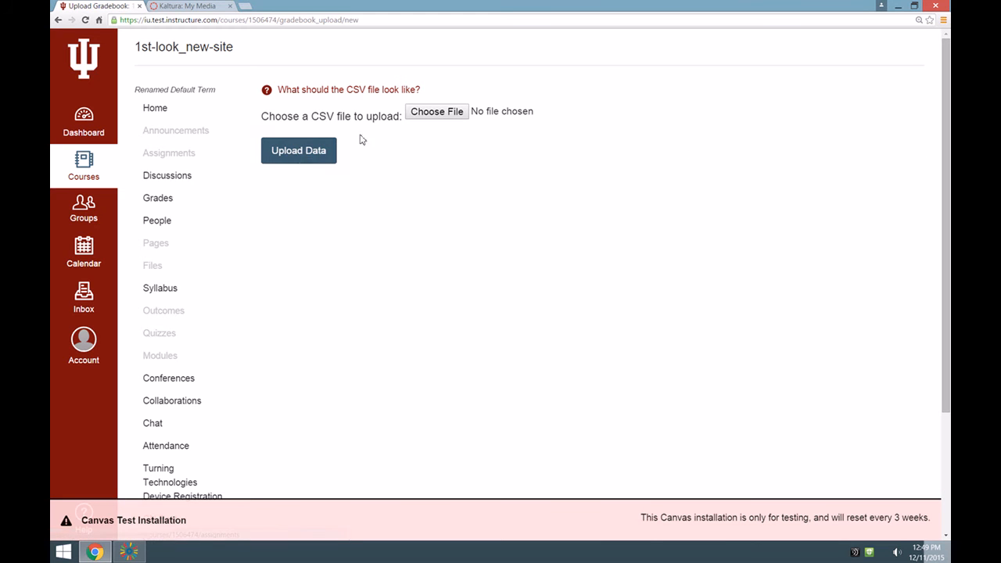
click(436, 114)
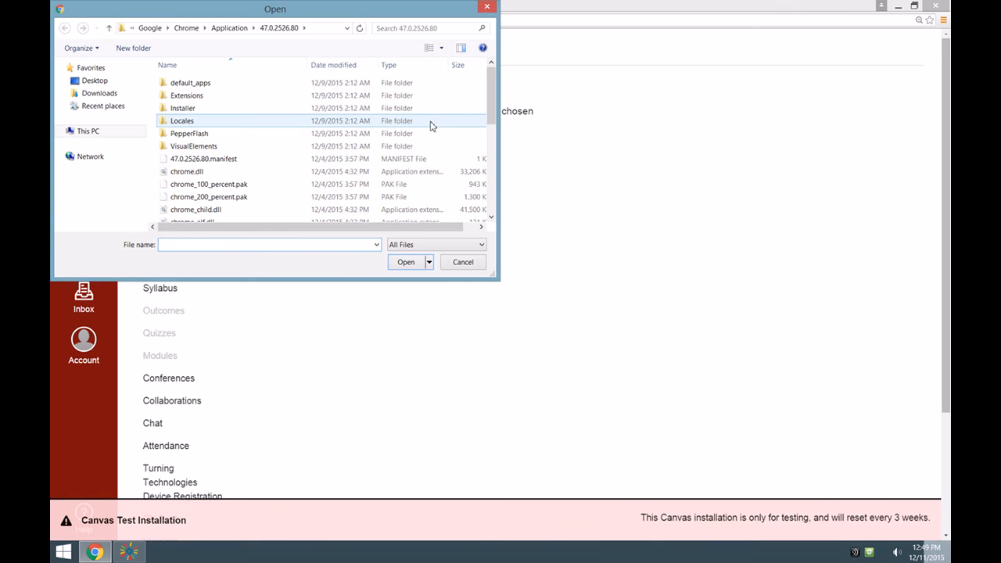
click(94, 80)
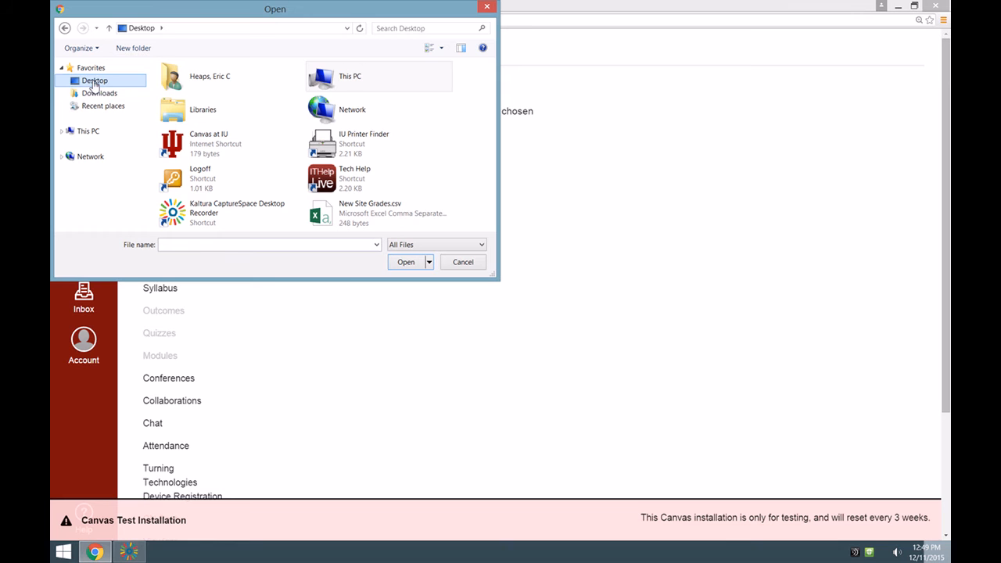
click(373, 215)
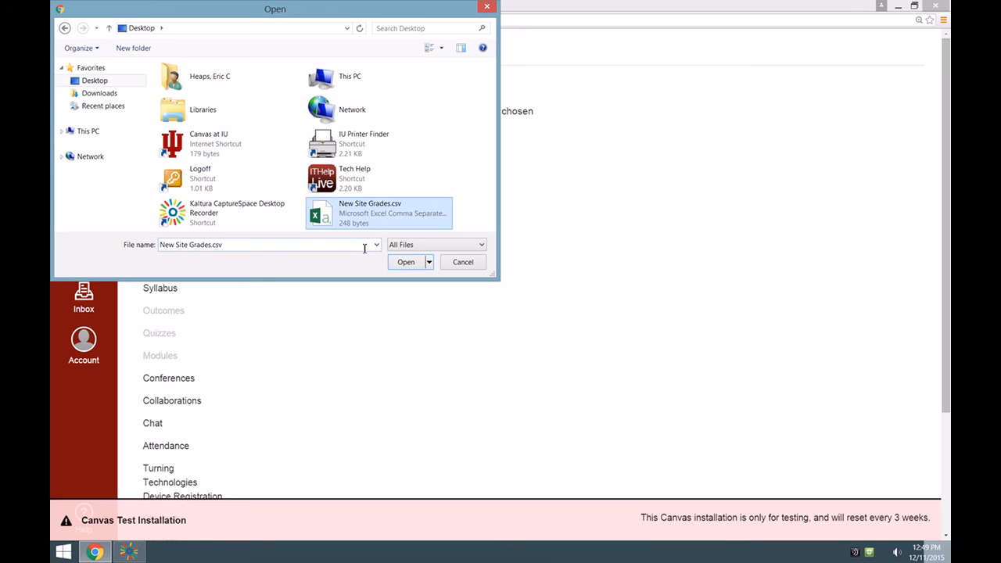
click(405, 262)
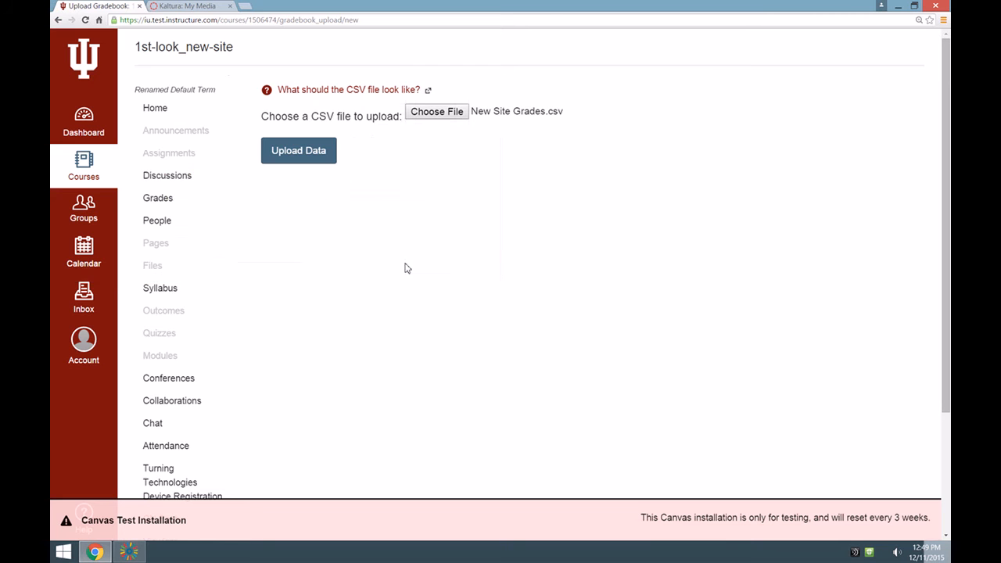
Step: Upload the chosen CSV file, identify Quiz, Paper and Exam each as a new assignment, and continue to the grade preview
click(303, 151)
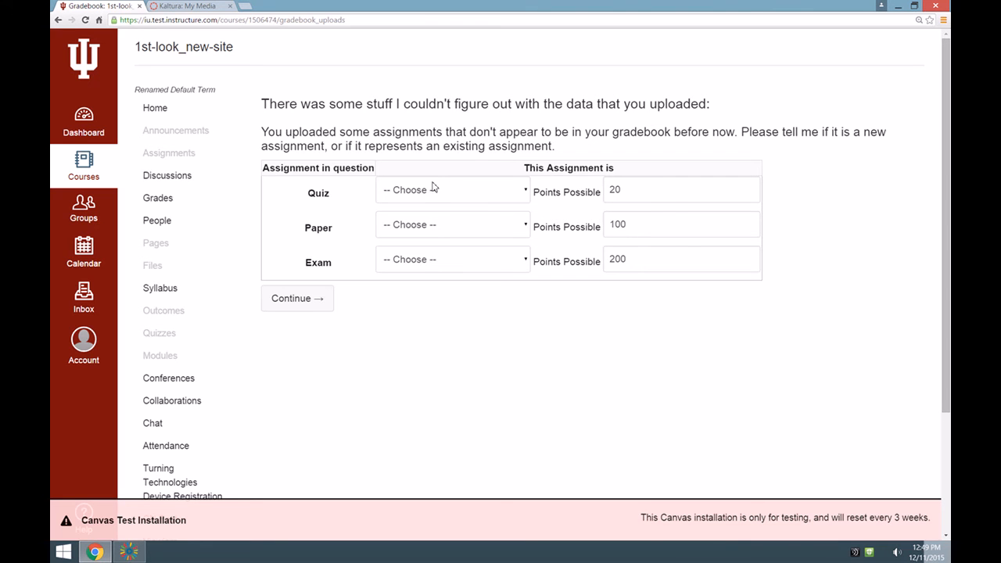
click(432, 190)
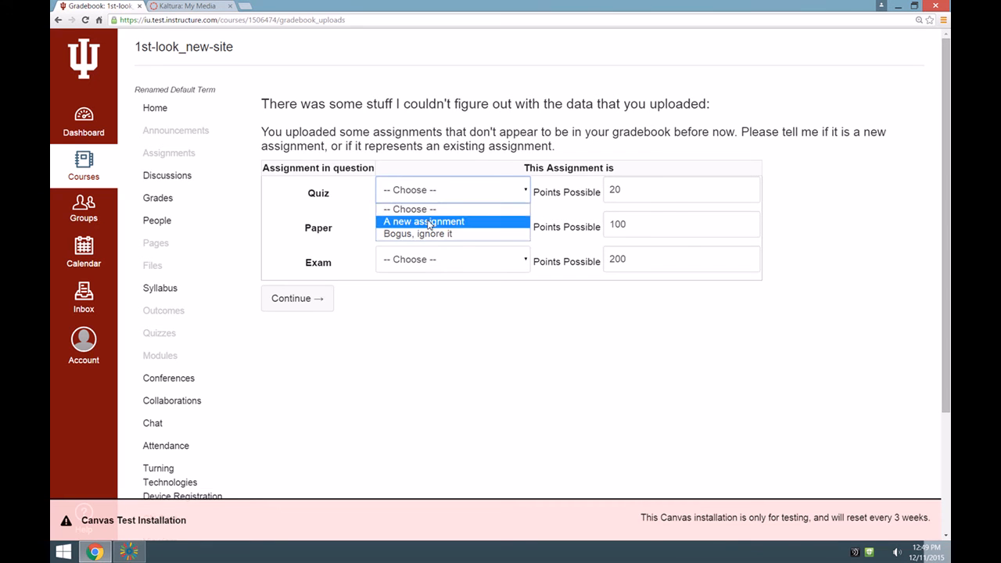
click(429, 223)
click(420, 224)
click(423, 257)
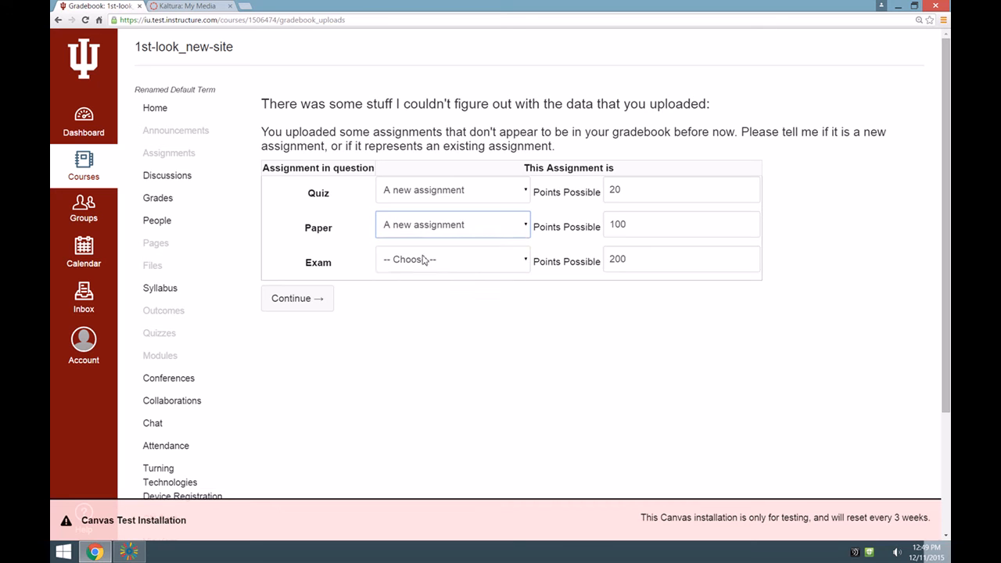
click(422, 260)
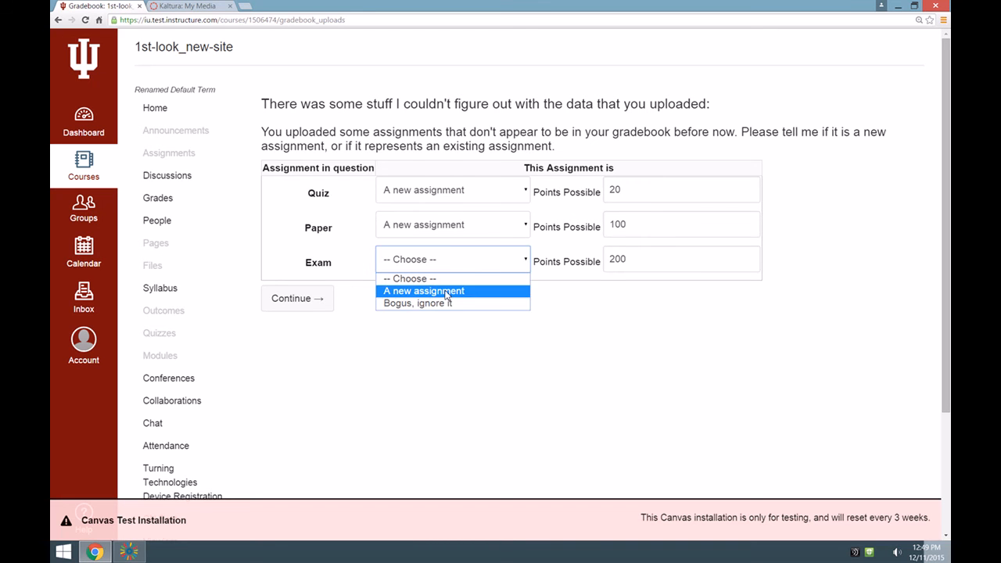
click(447, 292)
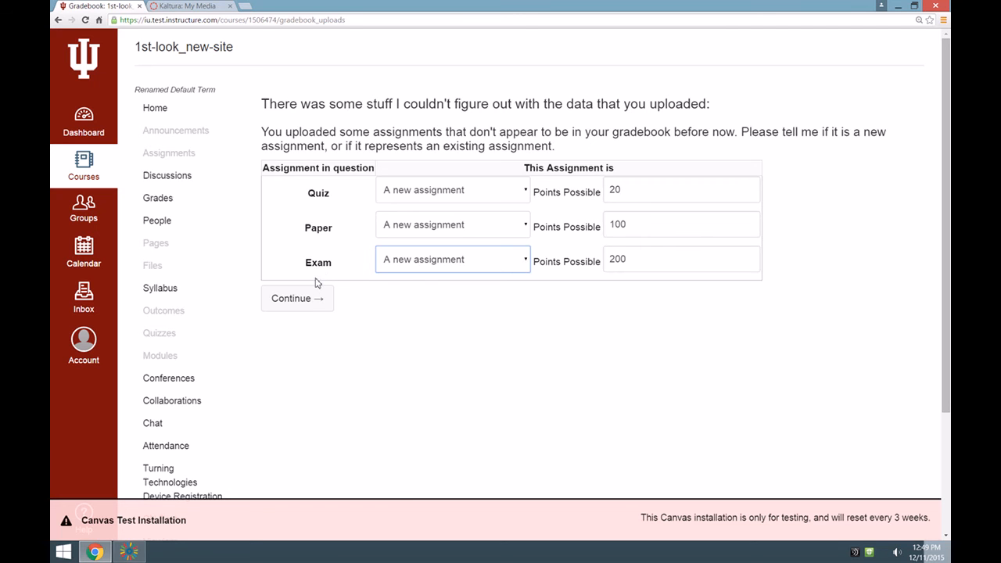
click(310, 302)
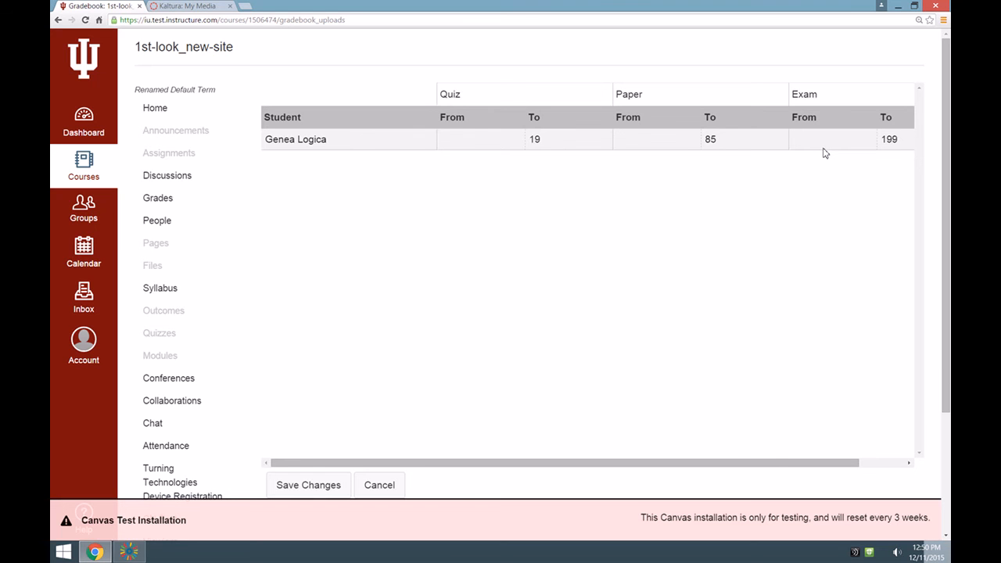
Step: Save the imported grade changes to the gradebook and acknowledge the upload notice
scroll(472, 237, down, 2)
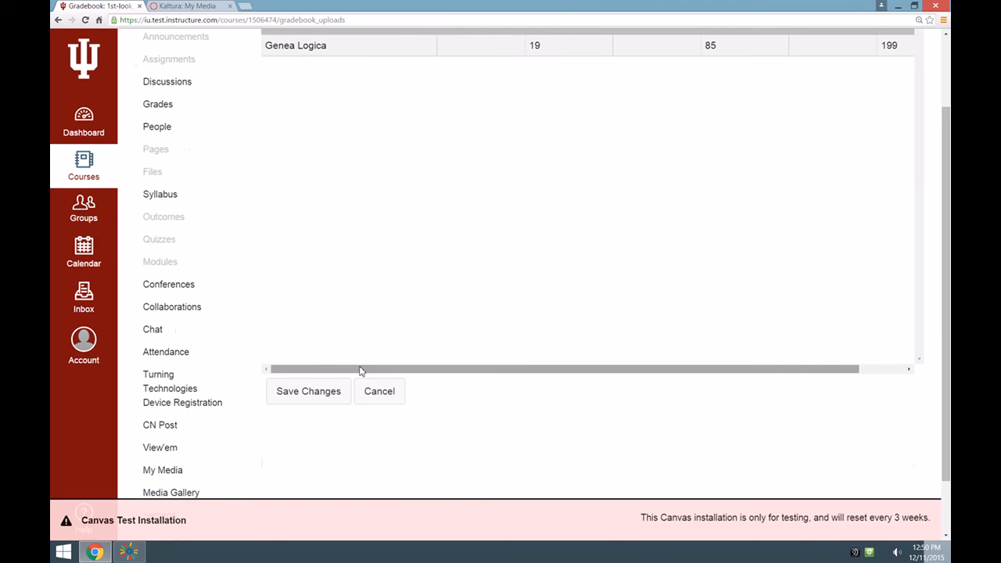
click(309, 391)
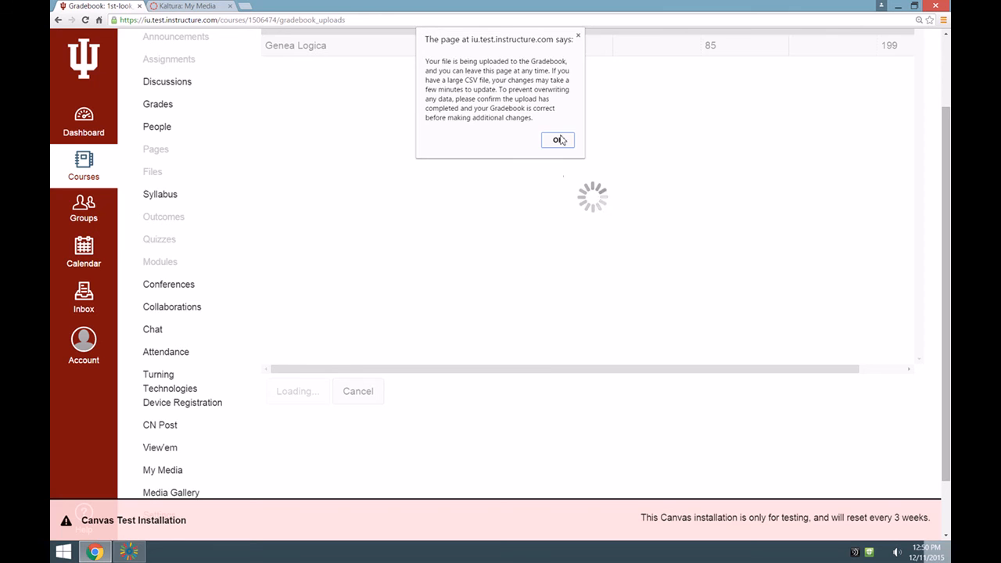
click(568, 141)
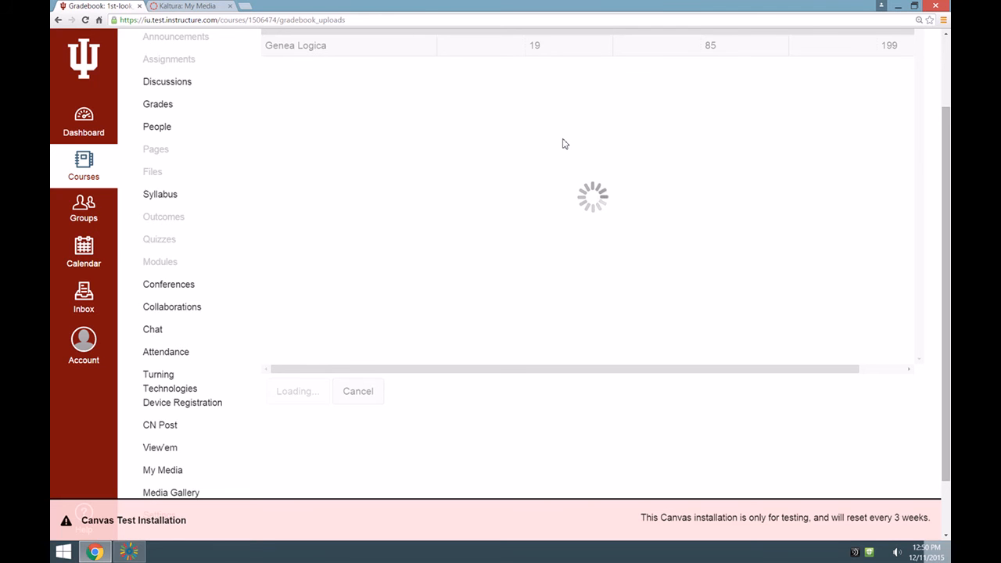